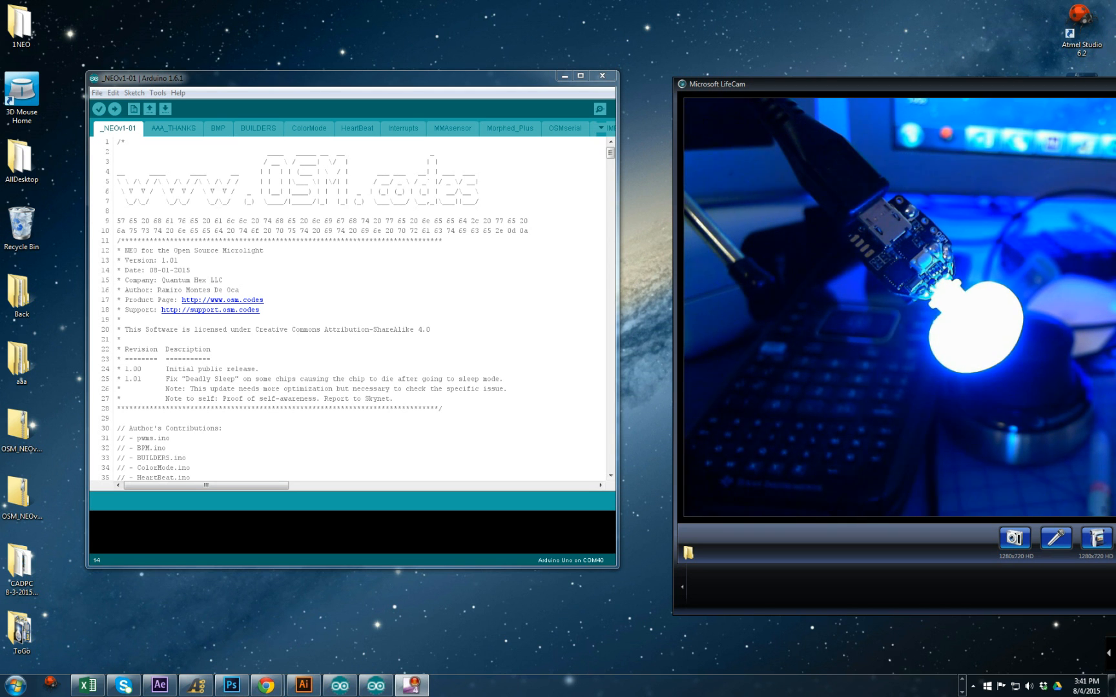
- Arrange the sketch window beside the webcam view and bring up the COM40 serial monitor
left_click_drag(222, 91, 267, 113)
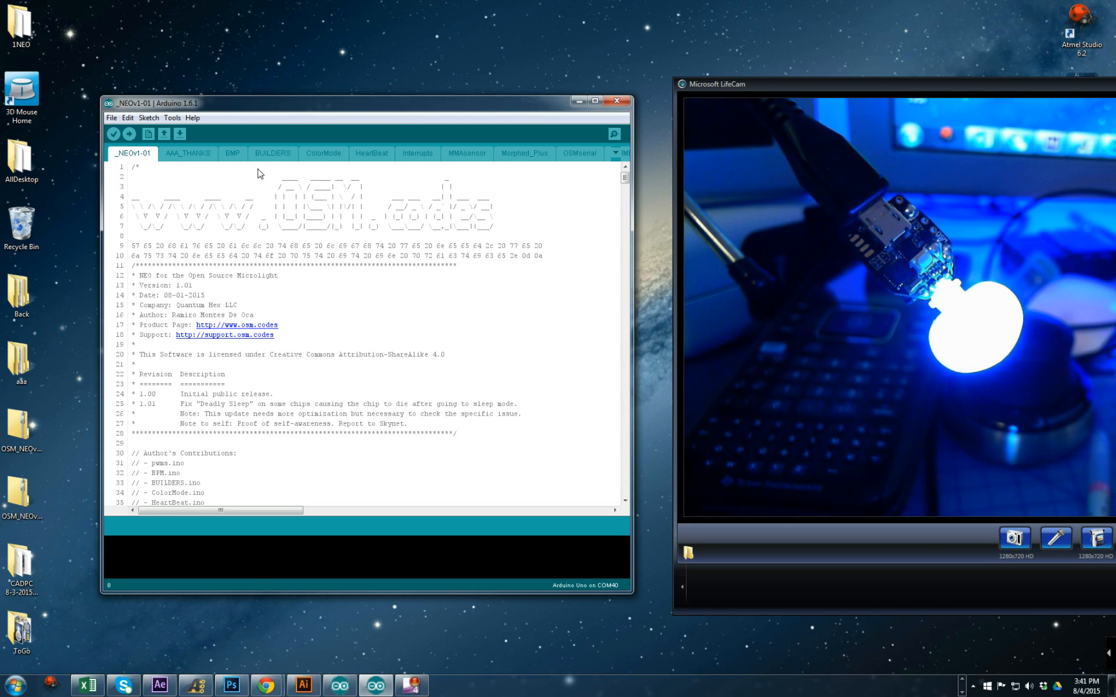
left_click_drag(425, 109, 420, 96)
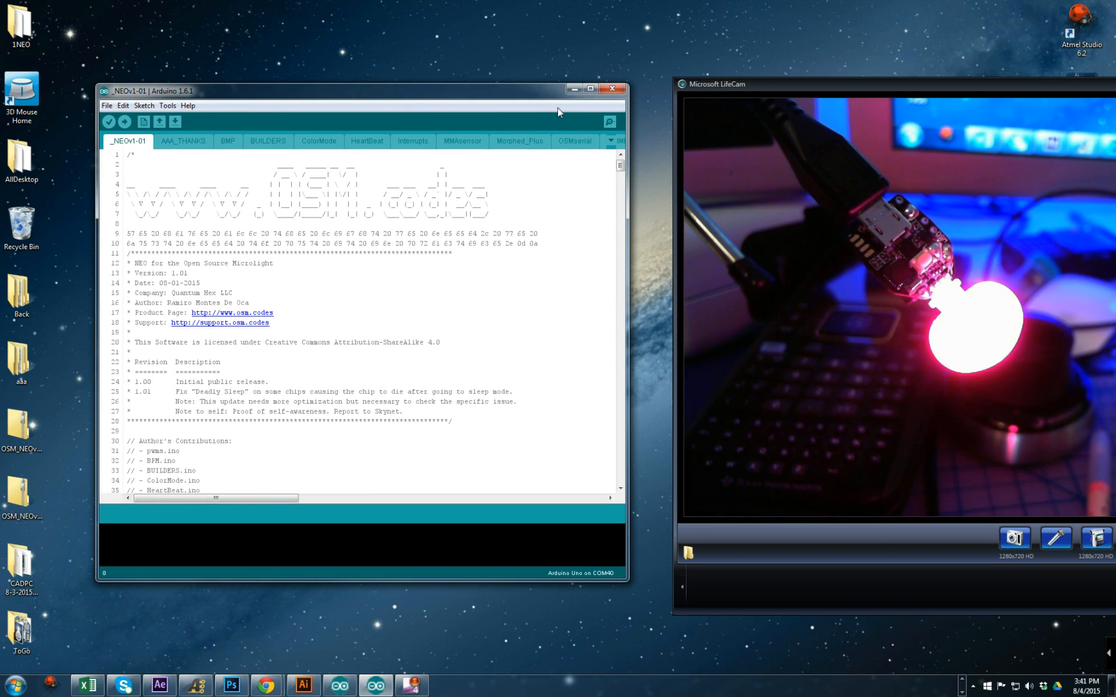
left_click(609, 122)
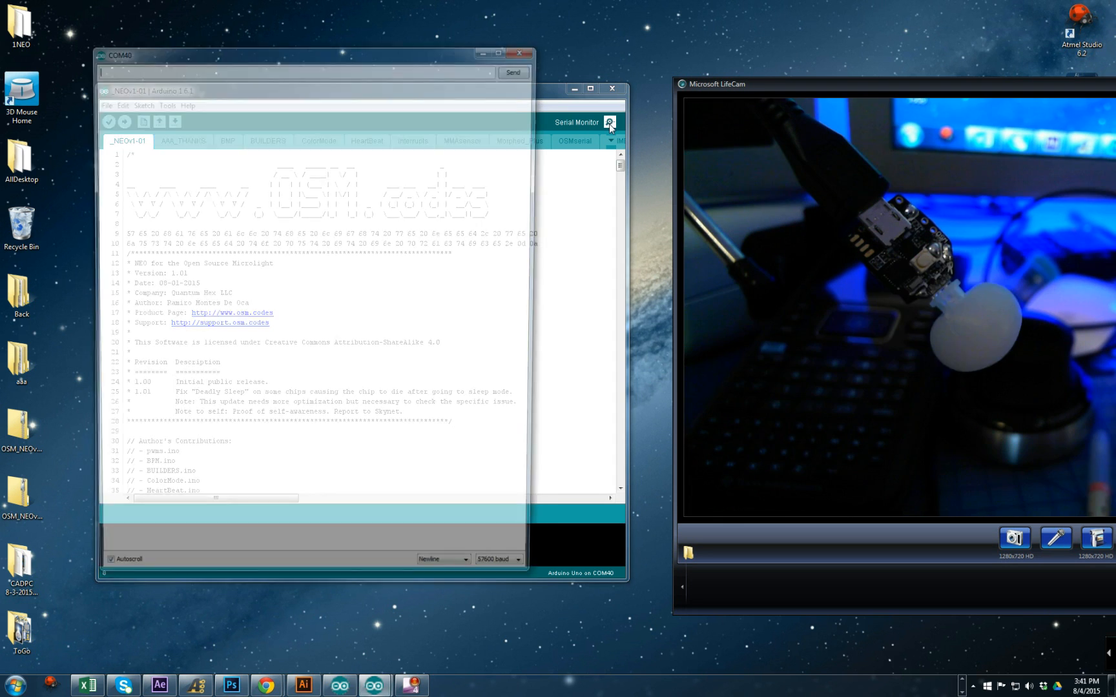
left_click_drag(433, 53, 441, 49)
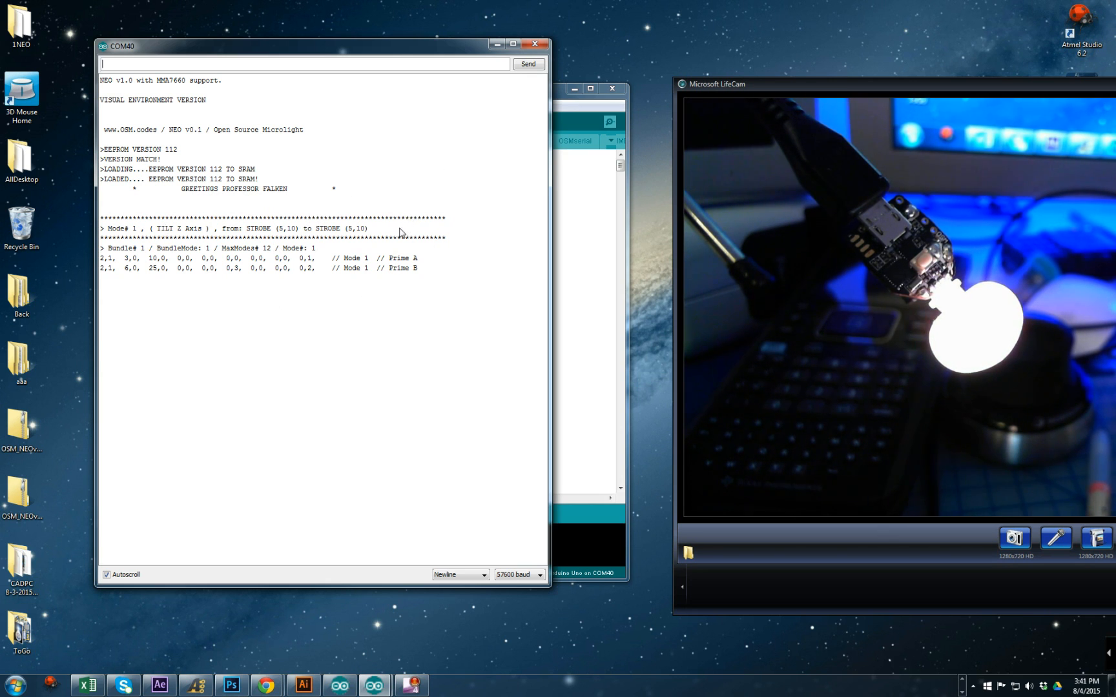
- Highlight the Mode# 1 header line in the boot log, then clear the selection
left_click_drag(370, 228, 60, 215)
left_click(163, 221)
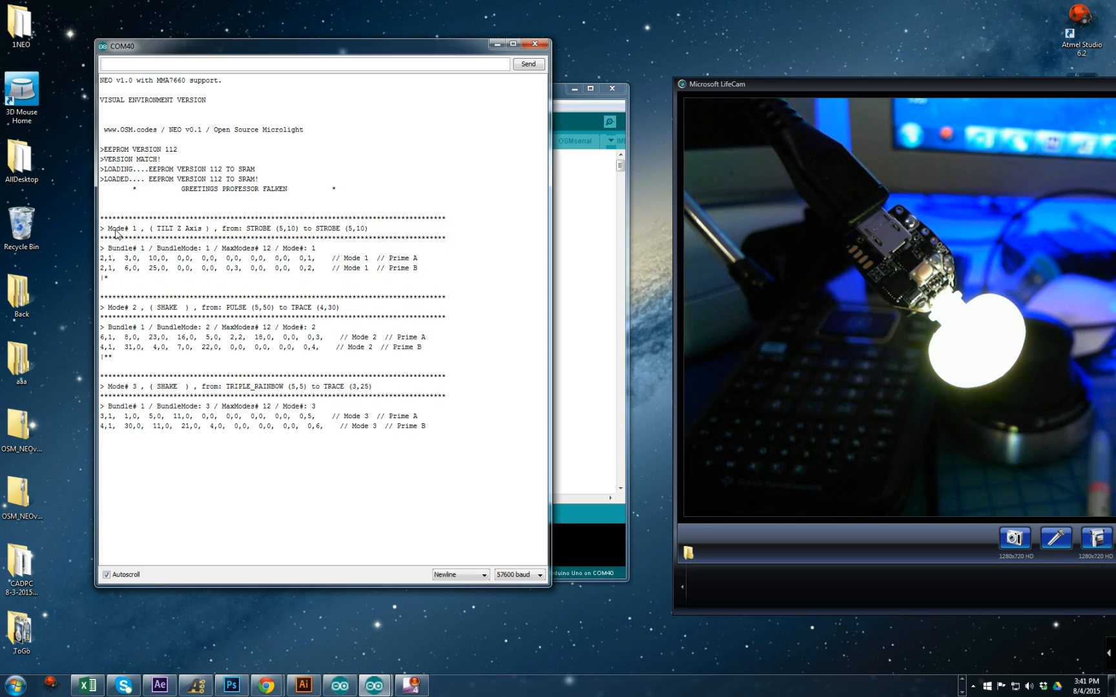
left_click_drag(104, 228, 209, 229)
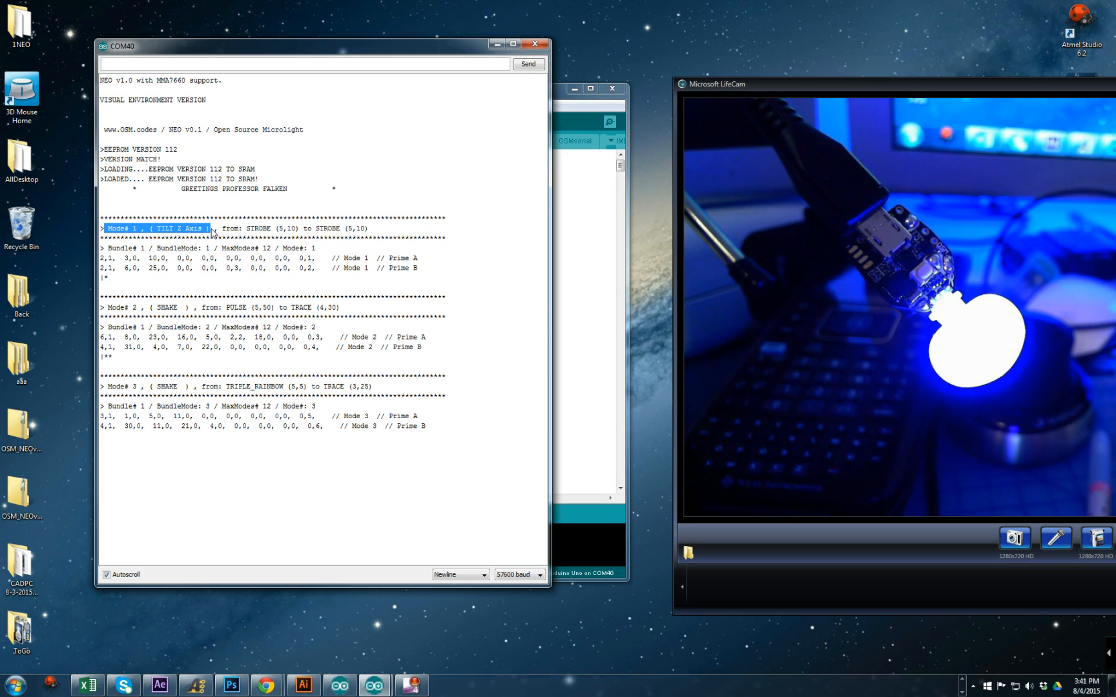
left_click_drag(373, 227, 369, 228)
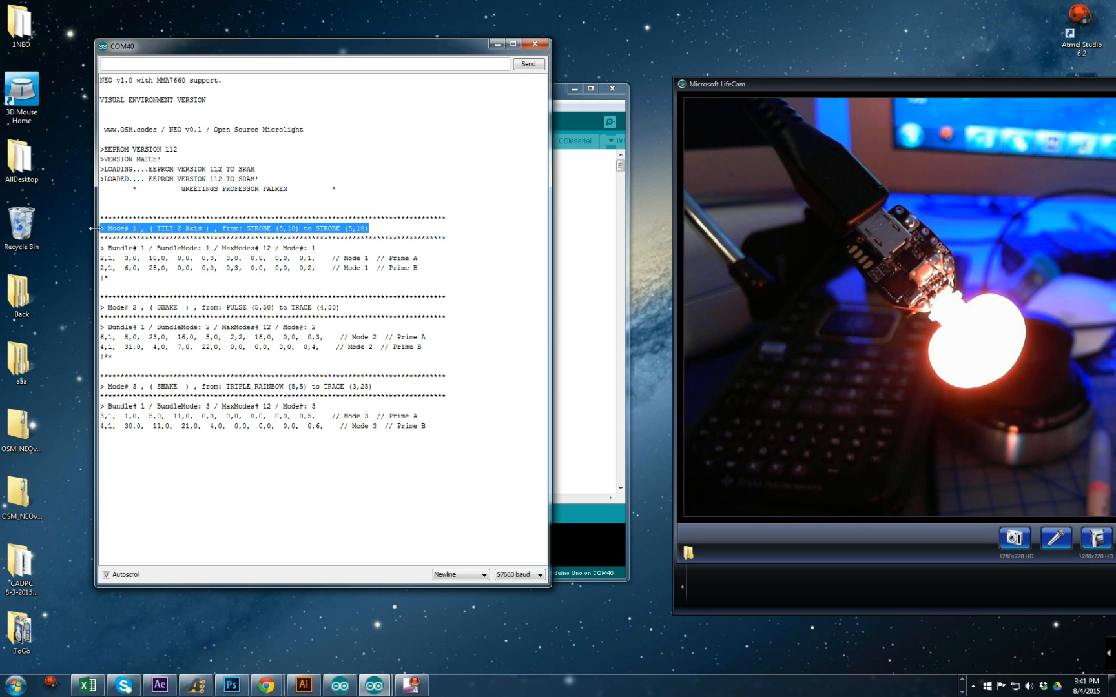
left_click(138, 239)
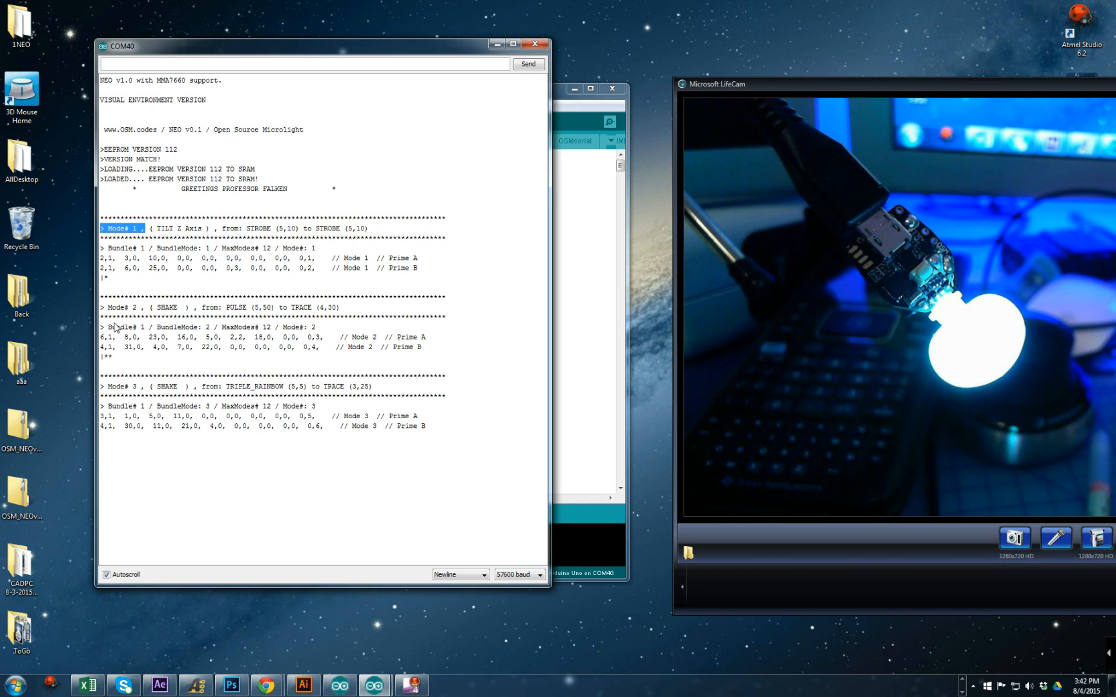
left_click_drag(147, 308, 67, 306)
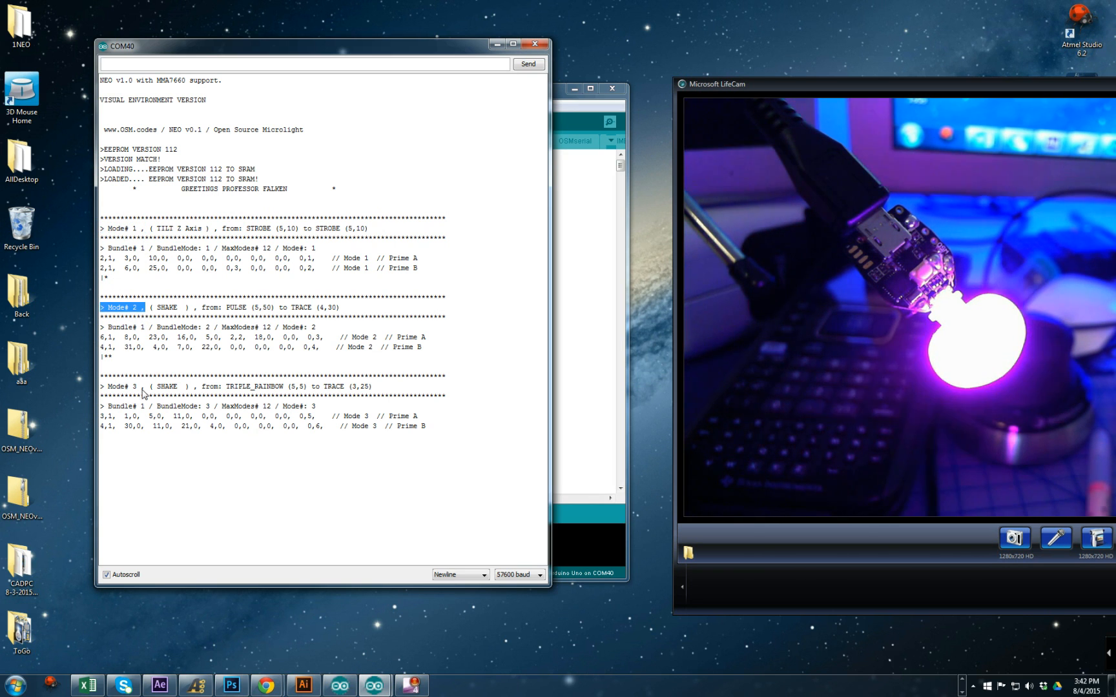
left_click_drag(145, 387, 74, 389)
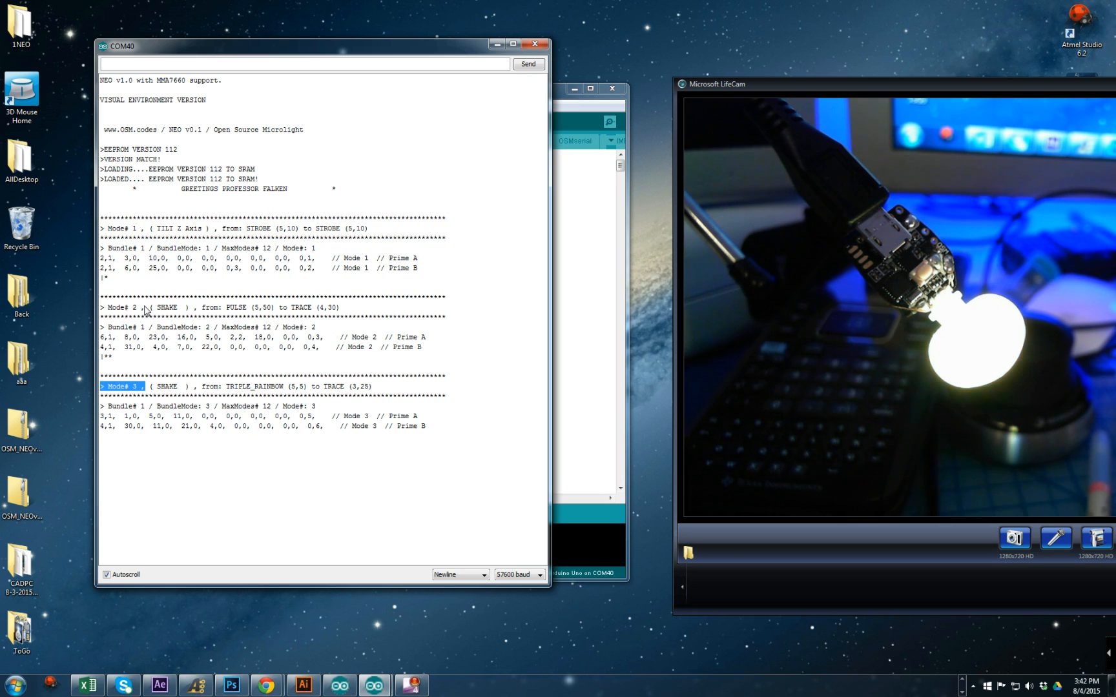
left_click_drag(146, 308, 79, 313)
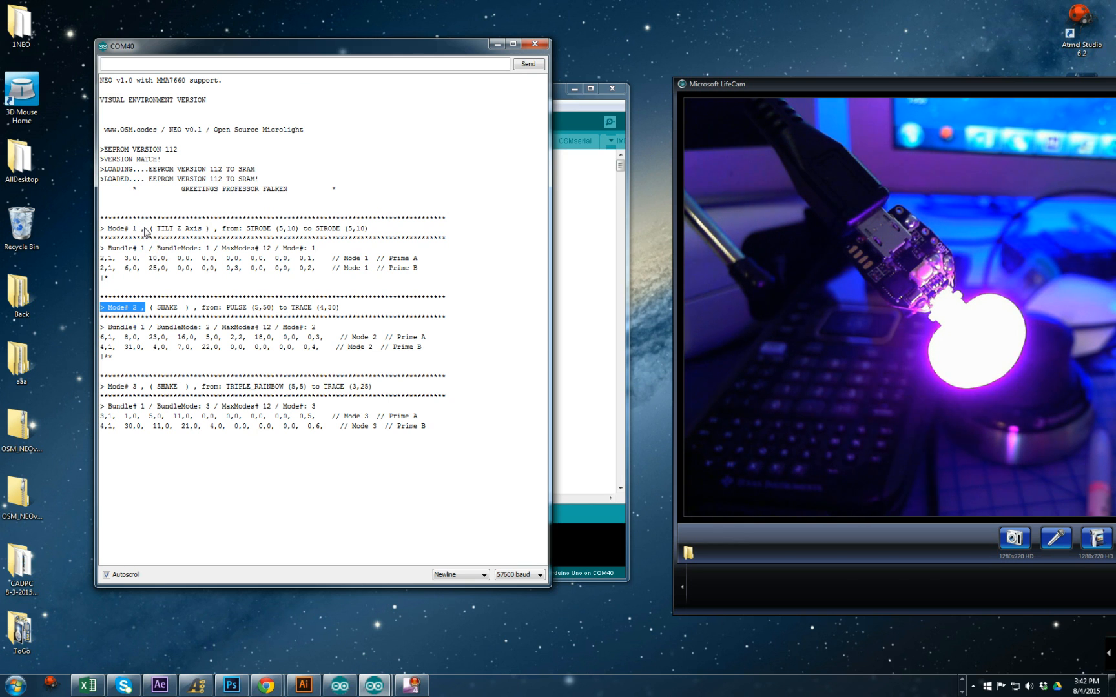
left_click_drag(146, 228, 115, 232)
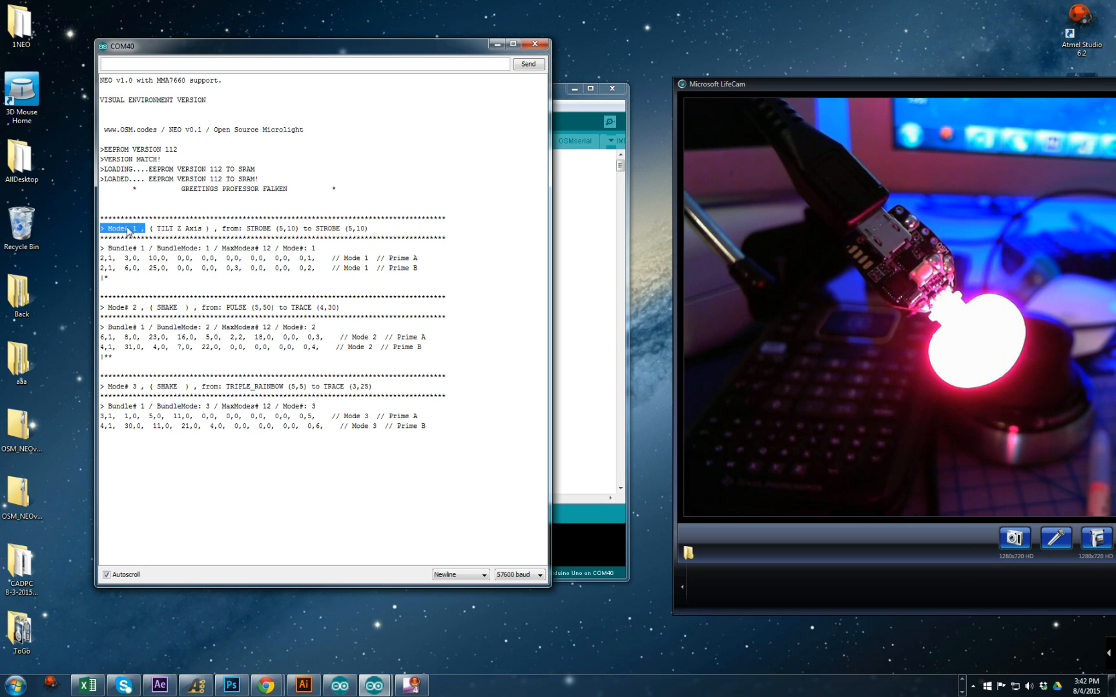
left_click(115, 237)
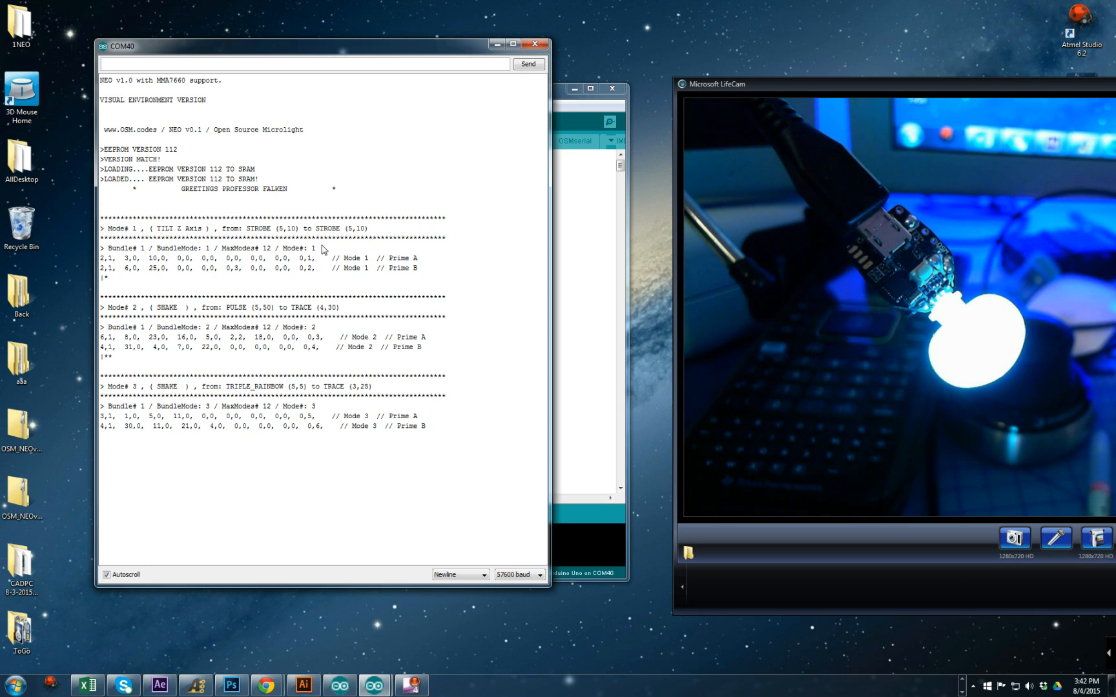
left_click_drag(321, 249, 281, 253)
left_click(210, 251)
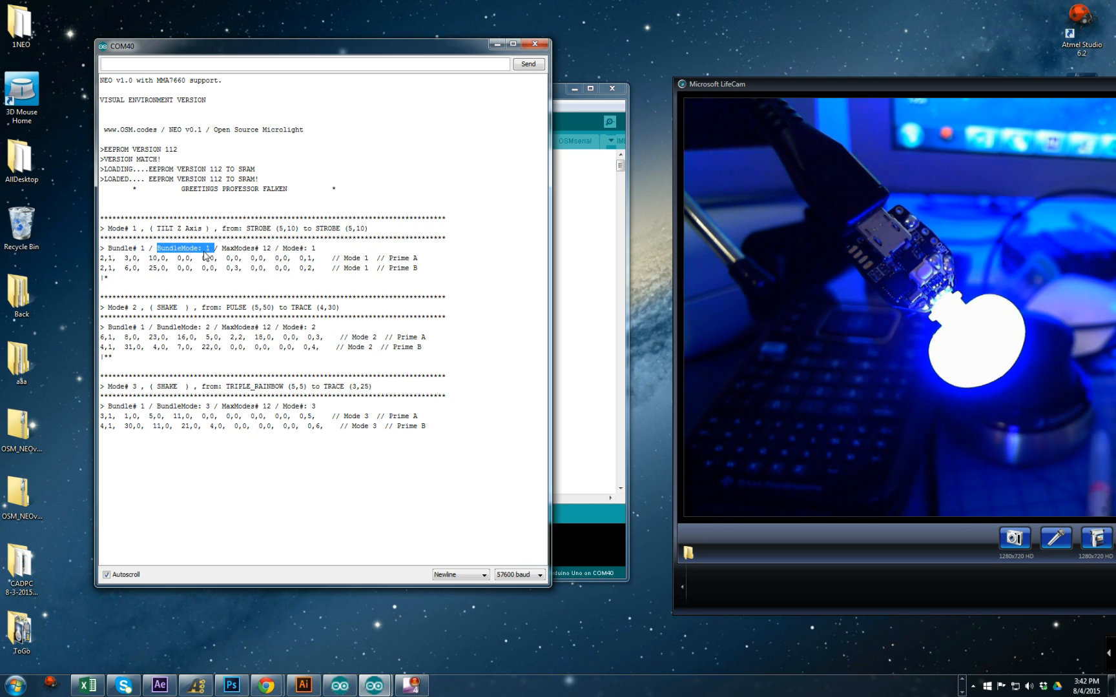
- Highlight the TILT Z Axis and SHAKE trigger labels and the start of the Mode# 4 line
left_click(336, 244)
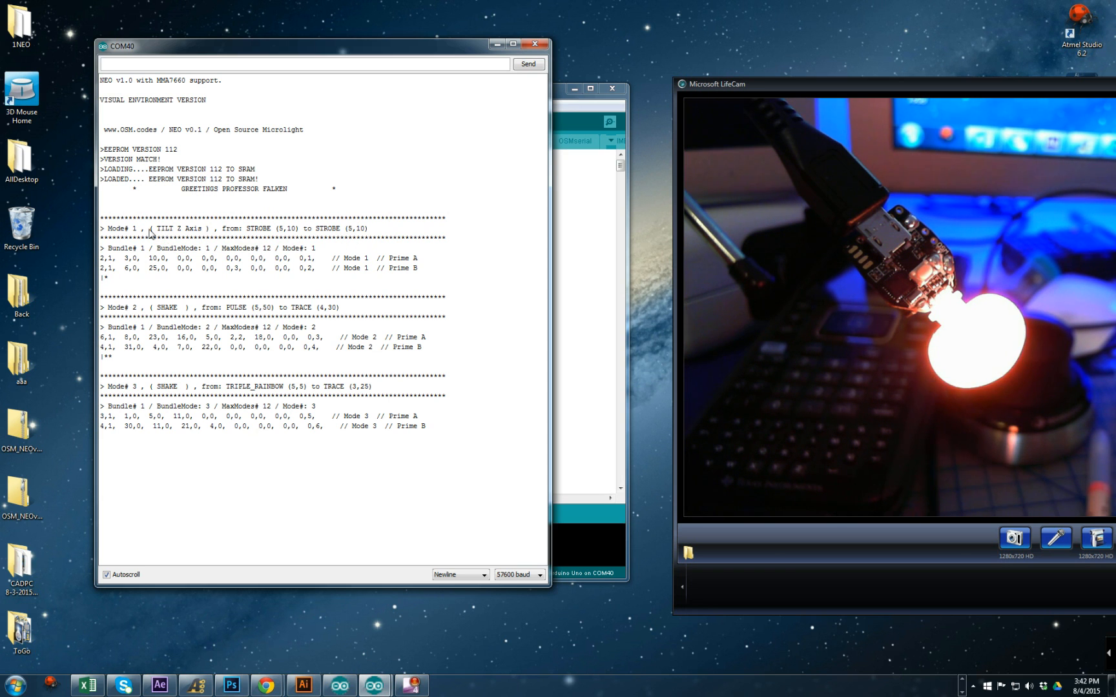
left_click_drag(150, 230, 211, 230)
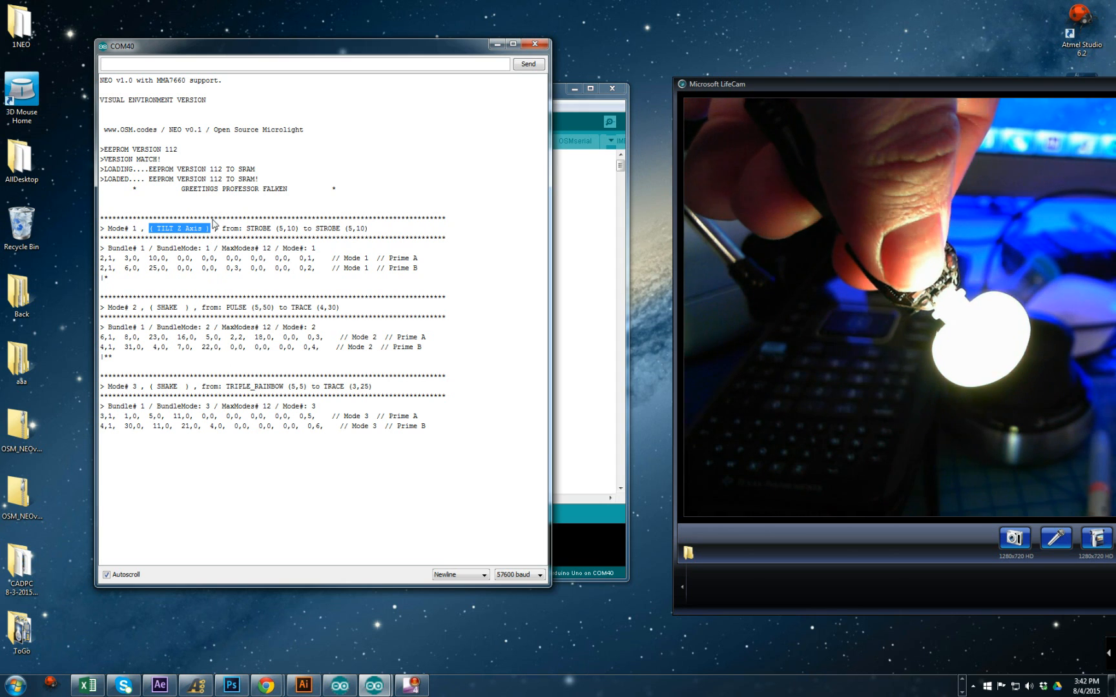
left_click_drag(189, 386, 155, 386)
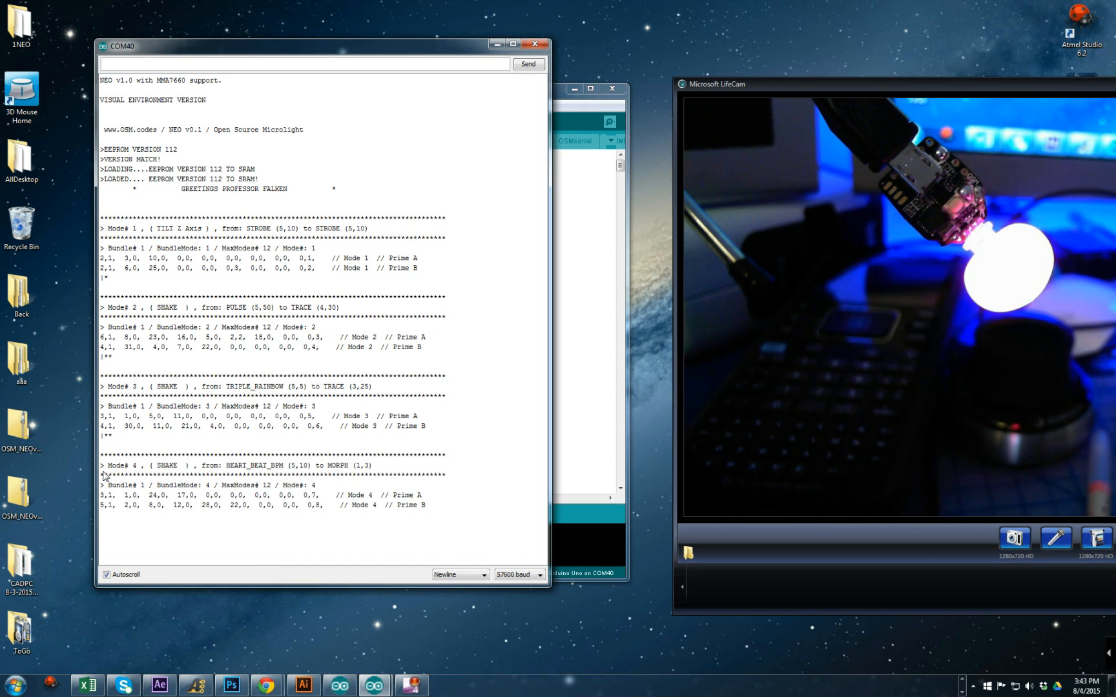
left_click_drag(104, 476, 306, 466)
left_click(233, 469)
left_click(234, 470)
- Highlight Mode# 4's HEART_BEAT_BPM (5,10) start, MORPH (1,3) target and SHAKE trigger
left_click_drag(228, 466, 374, 466)
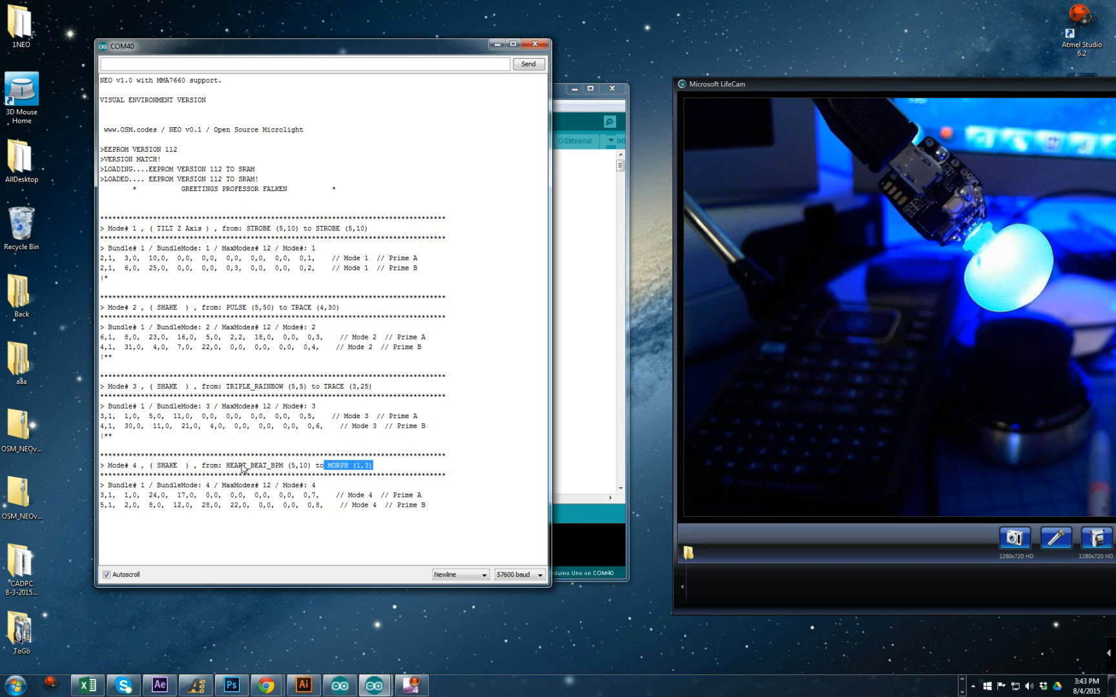
left_click_drag(225, 466, 373, 465)
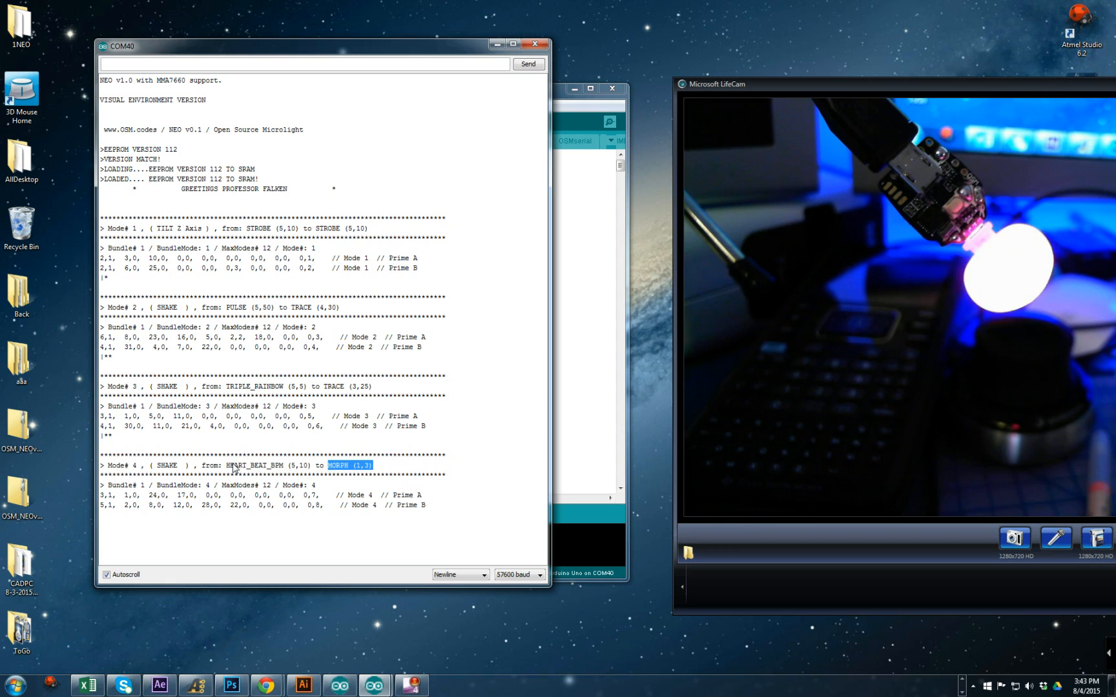
left_click_drag(225, 466, 274, 466)
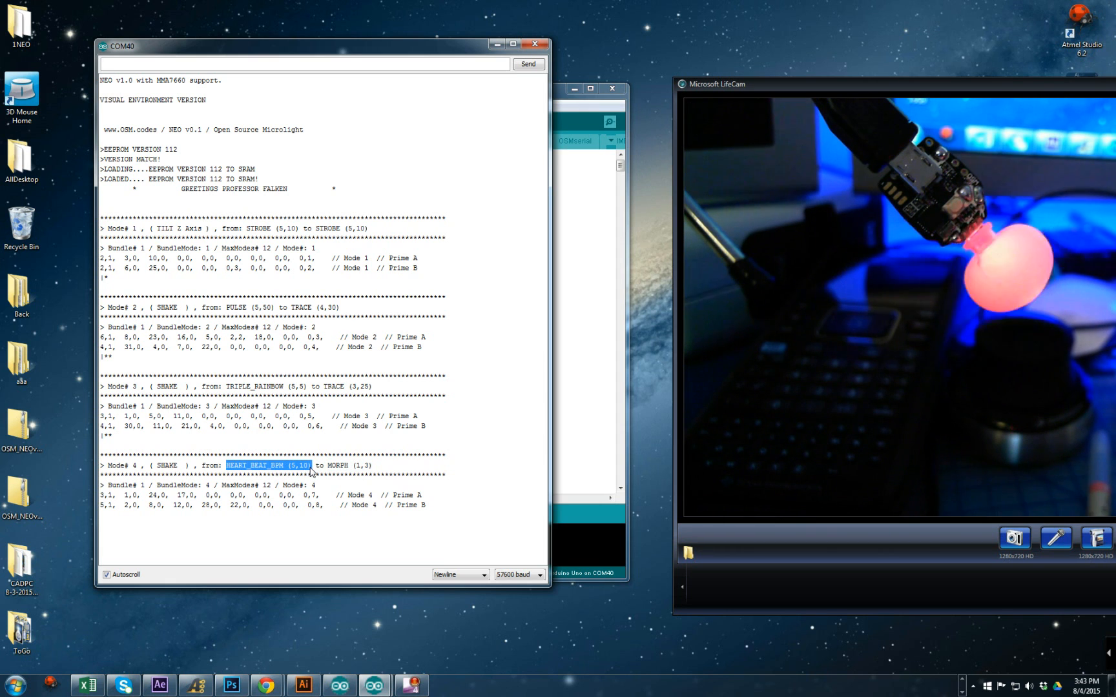
left_click_drag(323, 466, 375, 466)
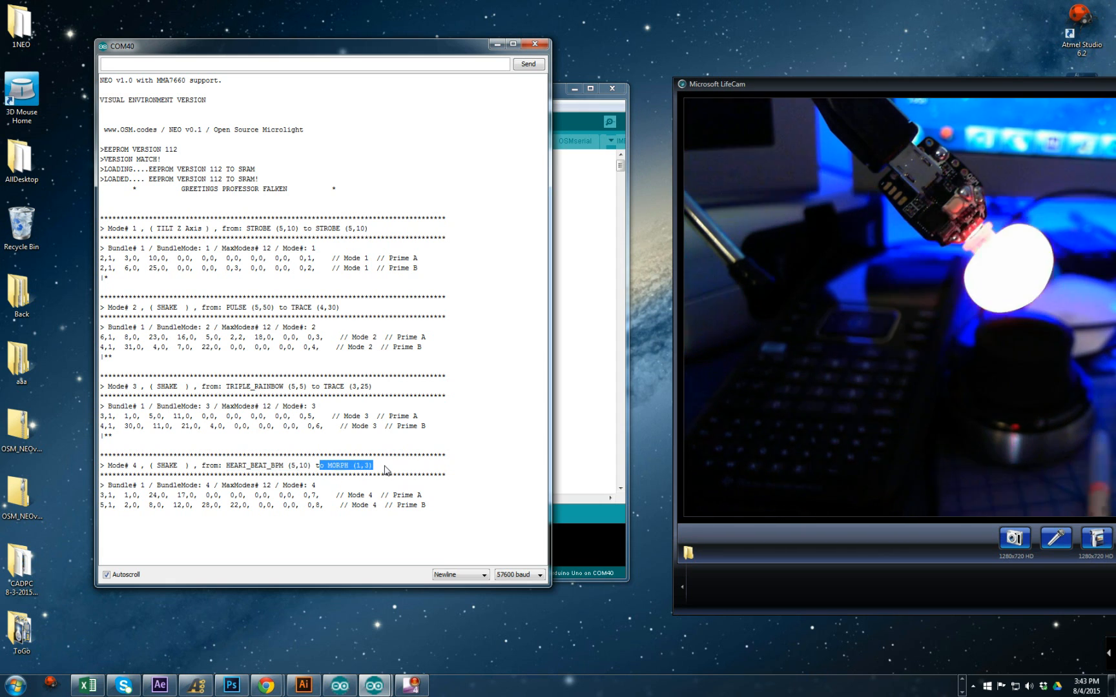
left_click_drag(146, 466, 185, 466)
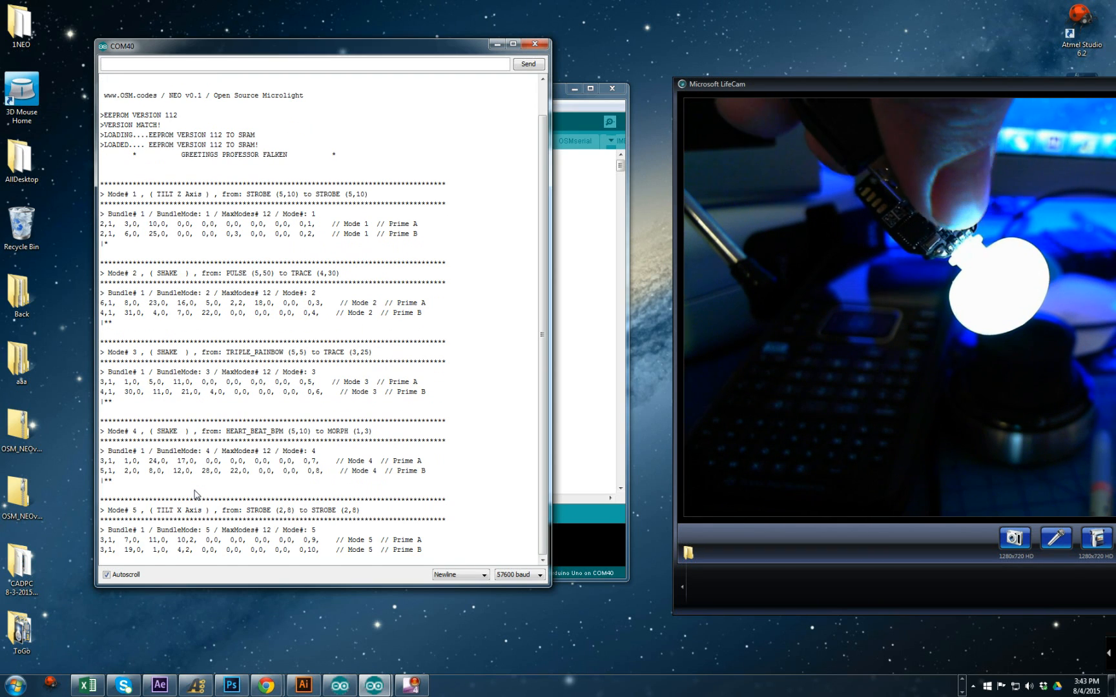
- Highlight Bundle# 1 and the Mode 5 Prime A values, including 11,0, across both value lines
left_click_drag(103, 530, 270, 533)
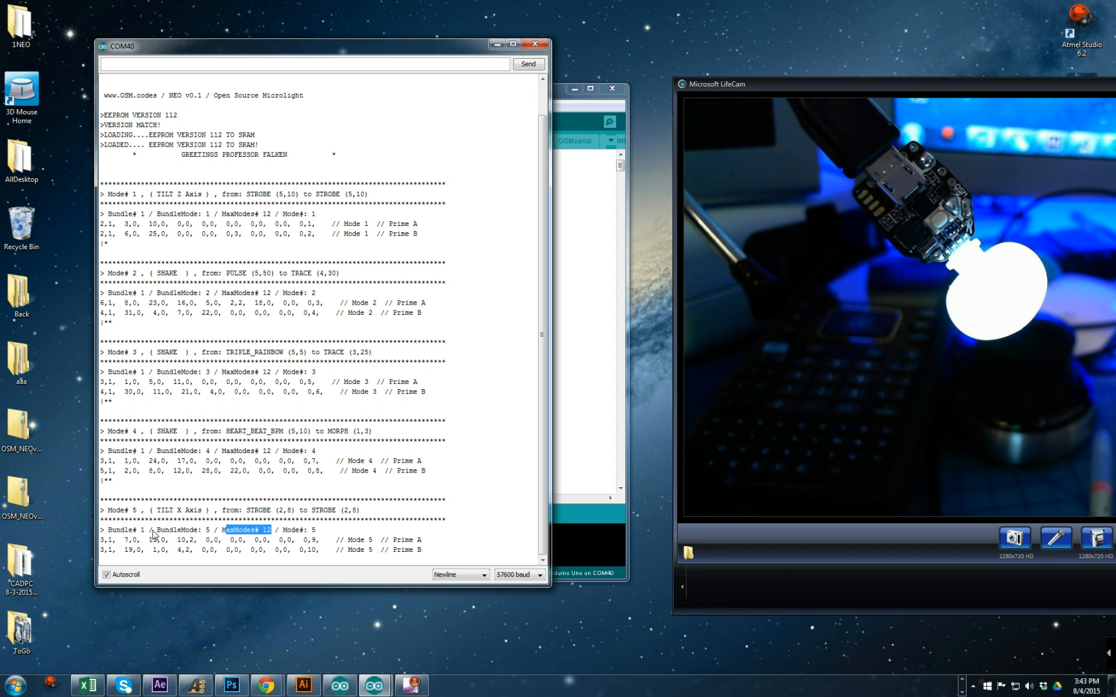
left_click_drag(154, 530, 86, 535)
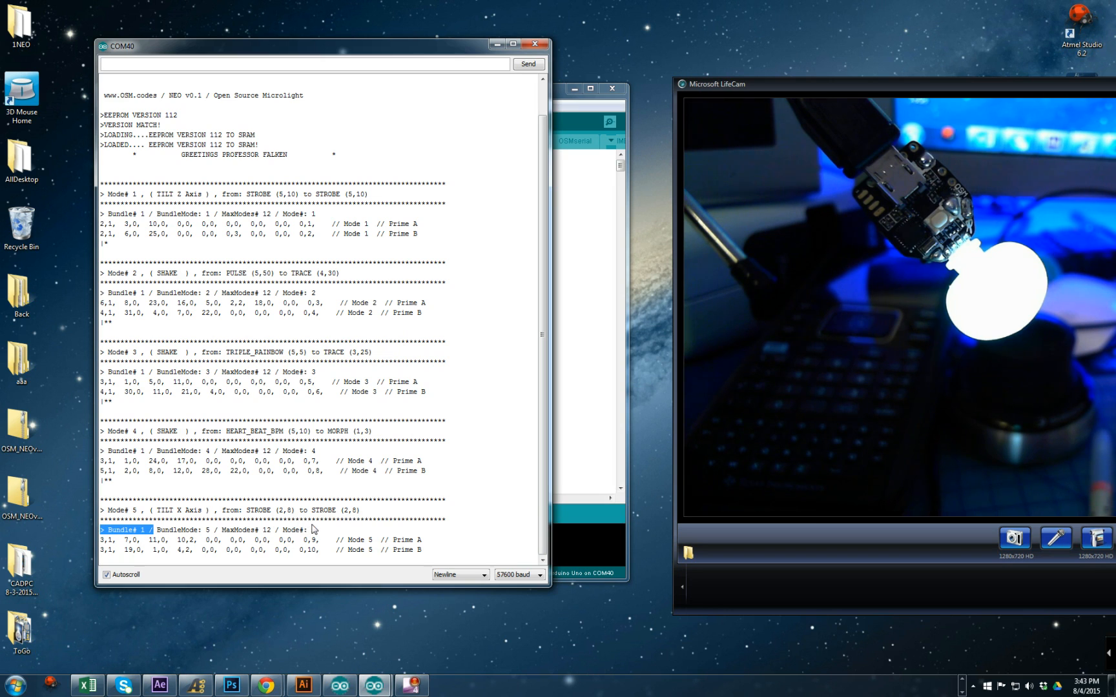
left_click_drag(101, 541, 113, 541)
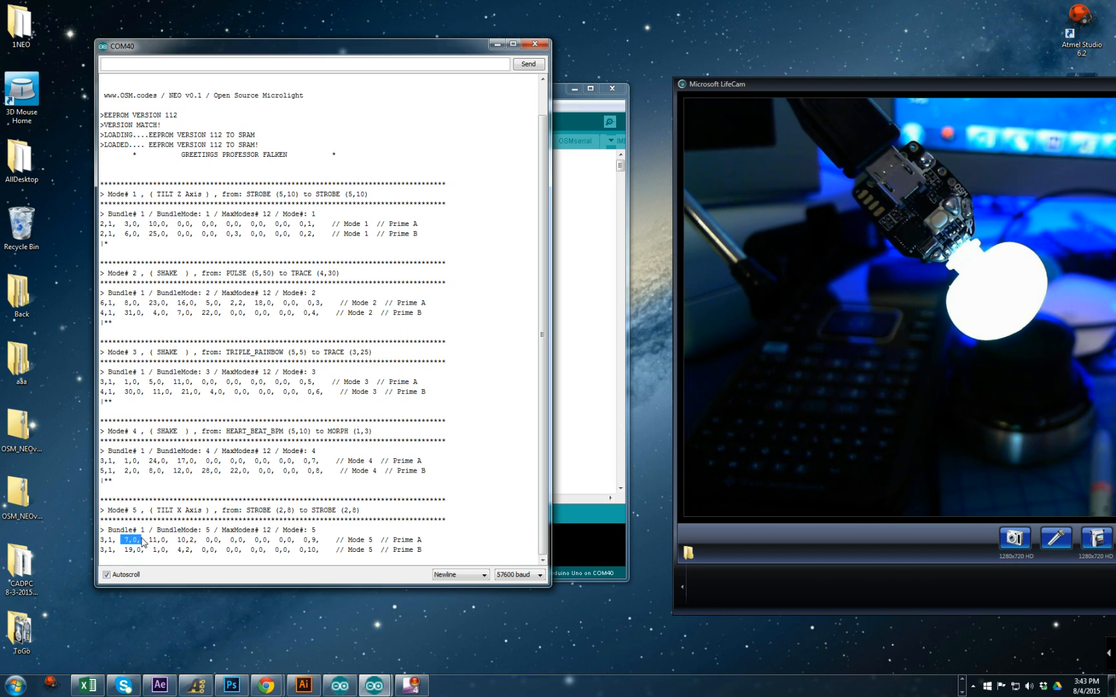
left_click_drag(148, 540, 222, 542)
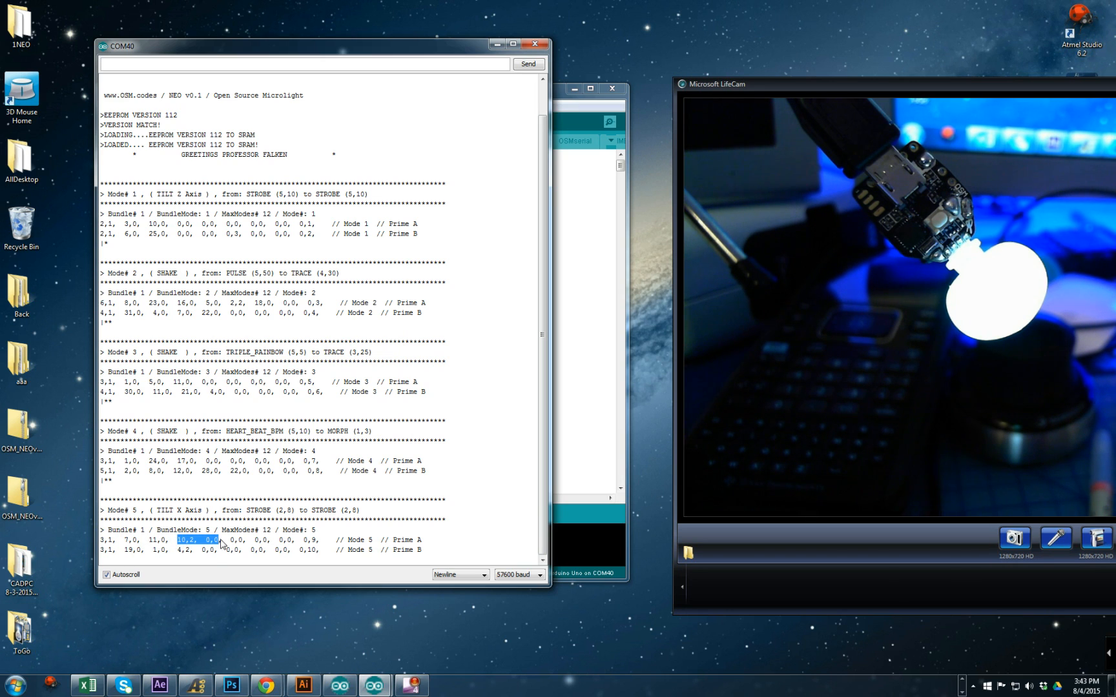
left_click_drag(426, 554, 104, 541)
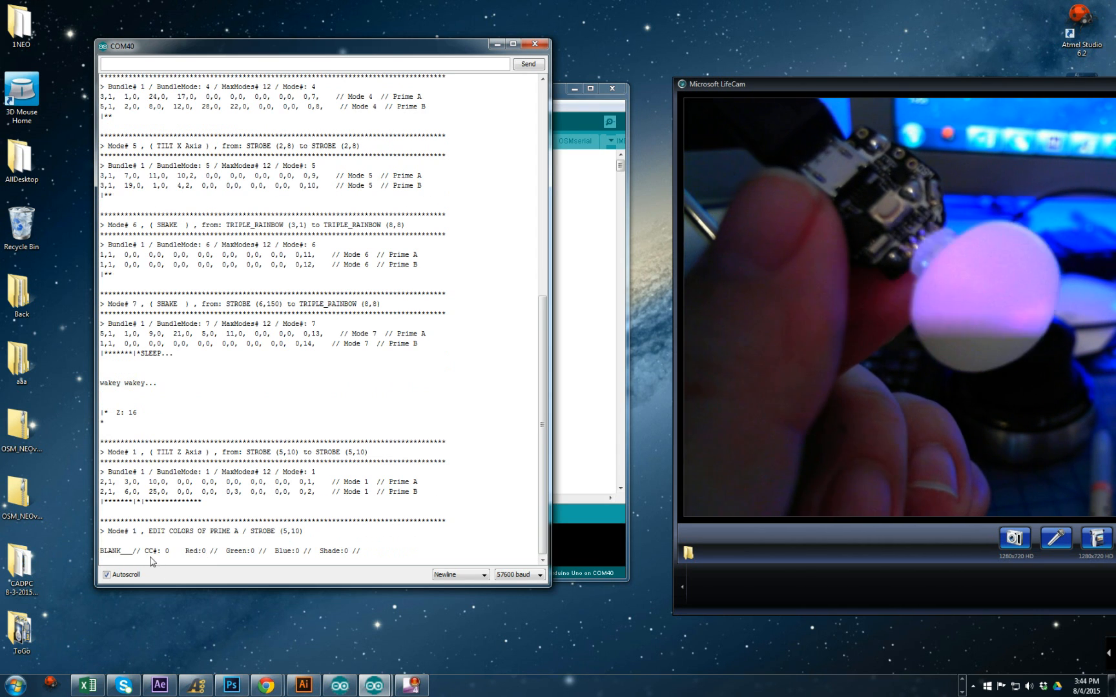
- Highlight the BLANK colour line in the printed palette, then clear it
left_click_drag(366, 551, 100, 551)
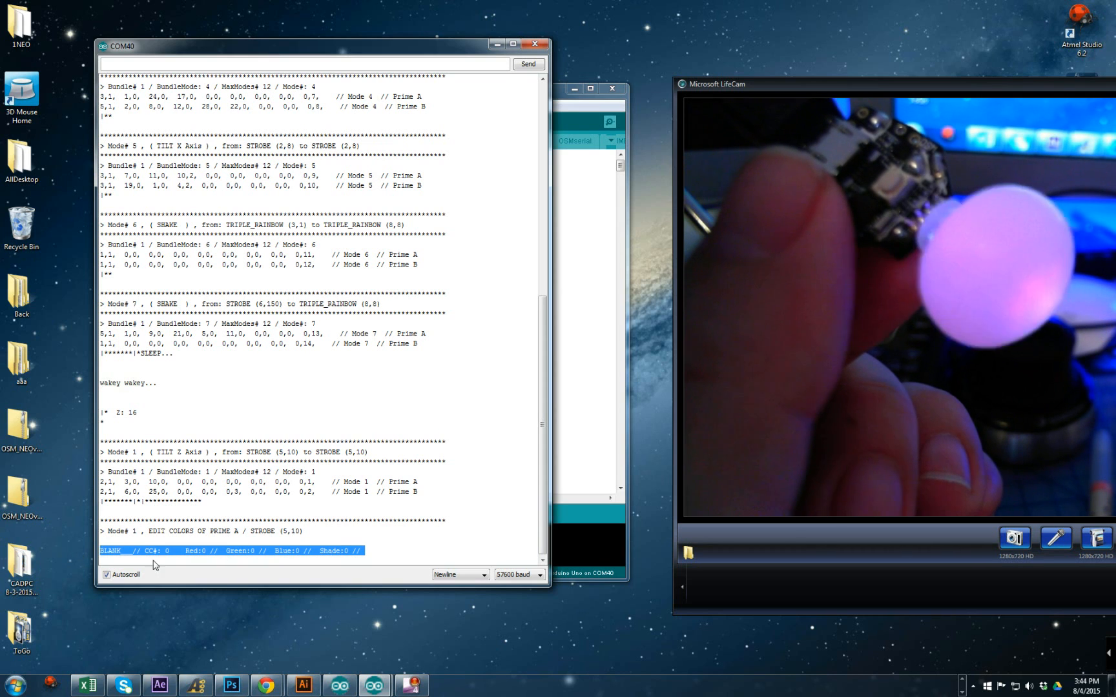
left_click(375, 553)
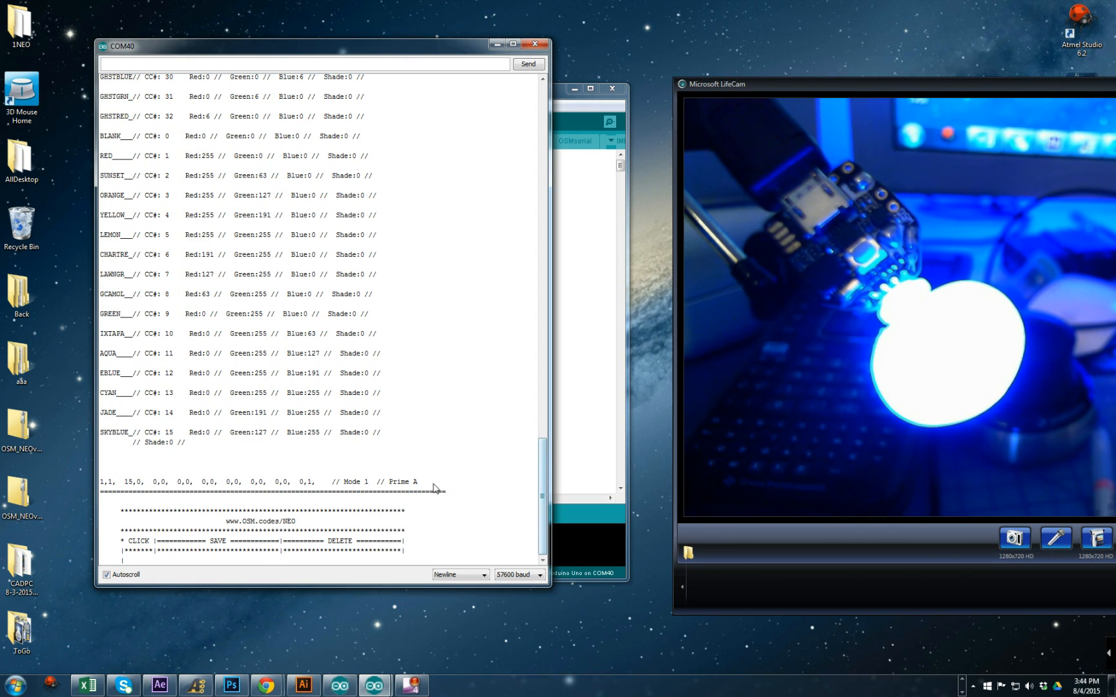
- Clear the highlight on the Mode 1 Prime A value line
left_click(113, 486)
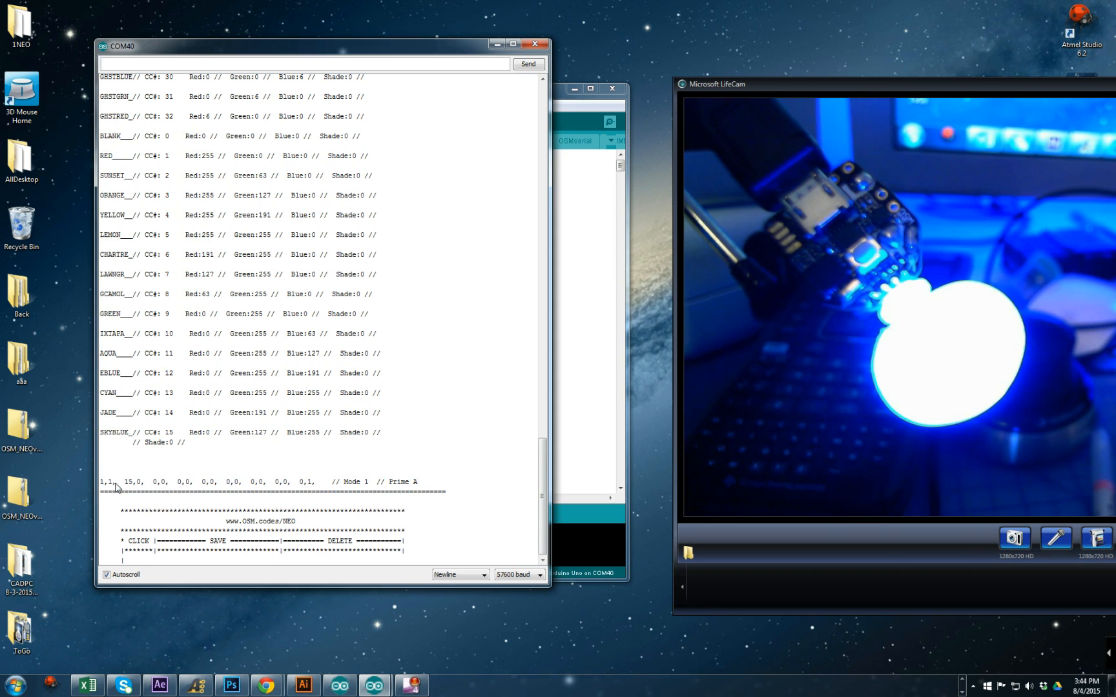